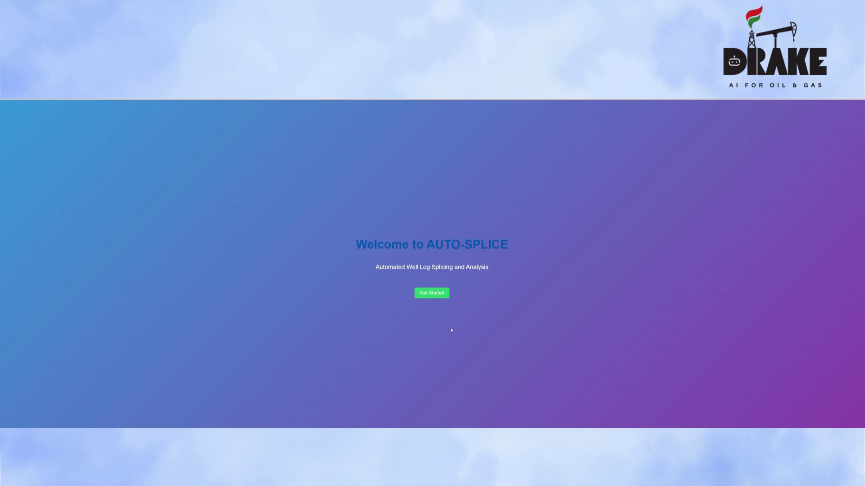
# Get started and create a new AUTO-SPLICE project named "My Project".
pyautogui.click(441, 296)
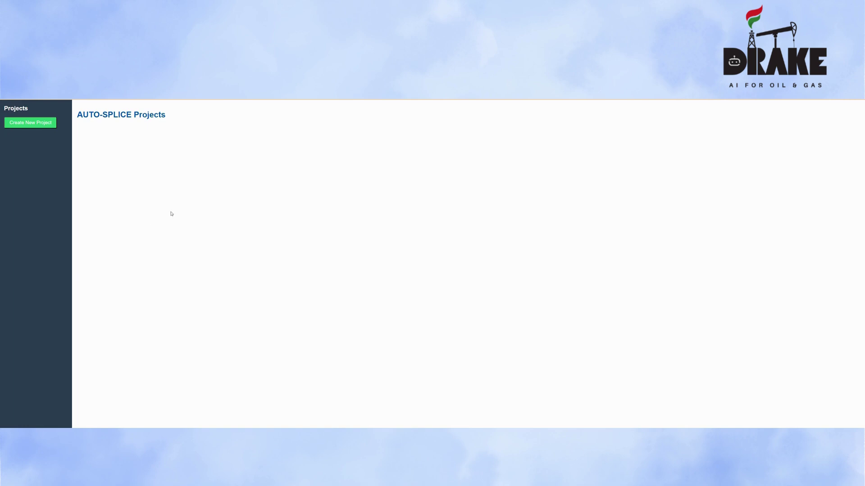
pyautogui.click(30, 123)
pyautogui.click(114, 143)
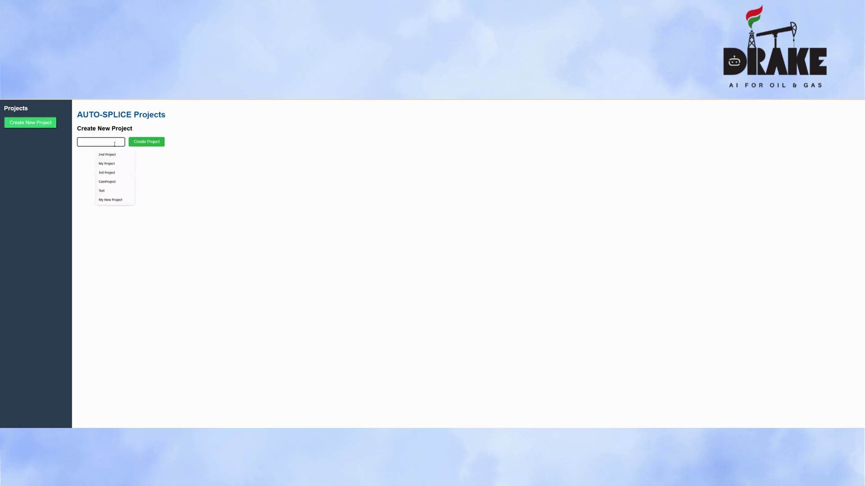
pyautogui.write('My Project')
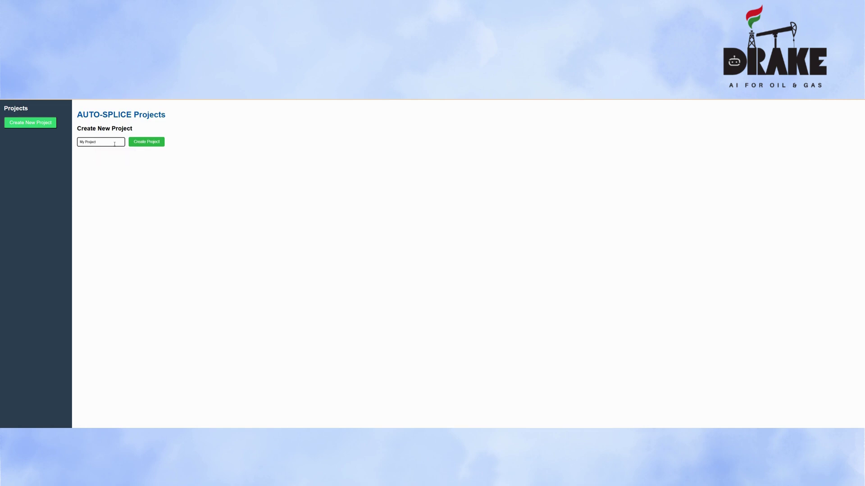
pyautogui.click(150, 142)
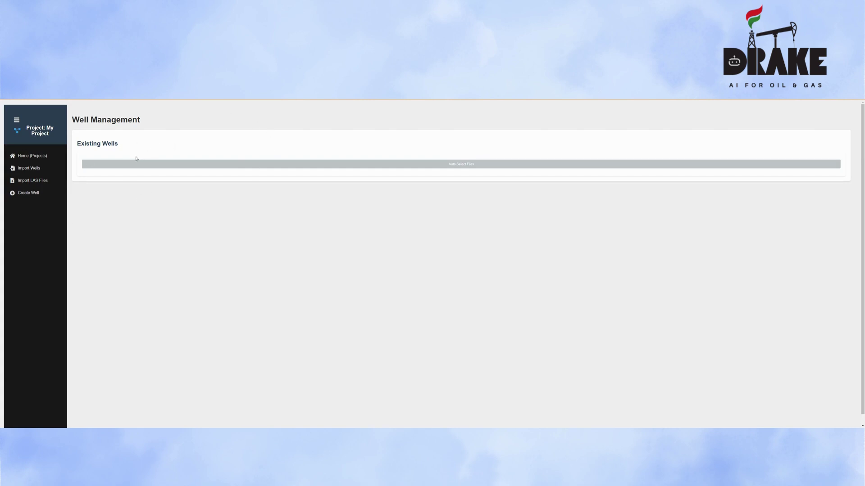
# Import the well folders W1, W2 and W3 from the cairn test data folder into the project.
pyautogui.click(37, 171)
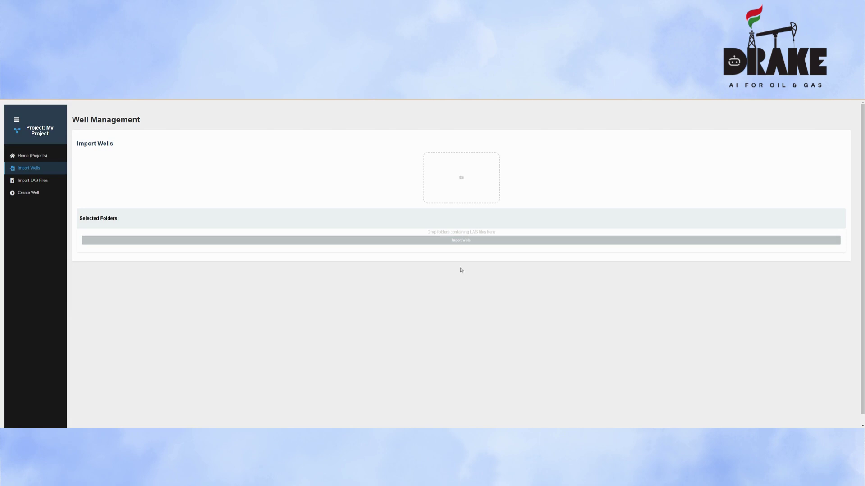
pyautogui.moveTo(420, 427)
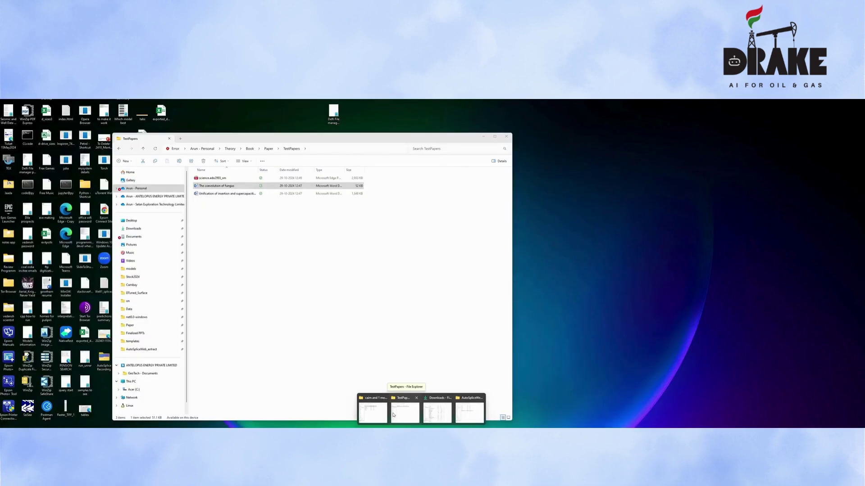
pyautogui.click(384, 414)
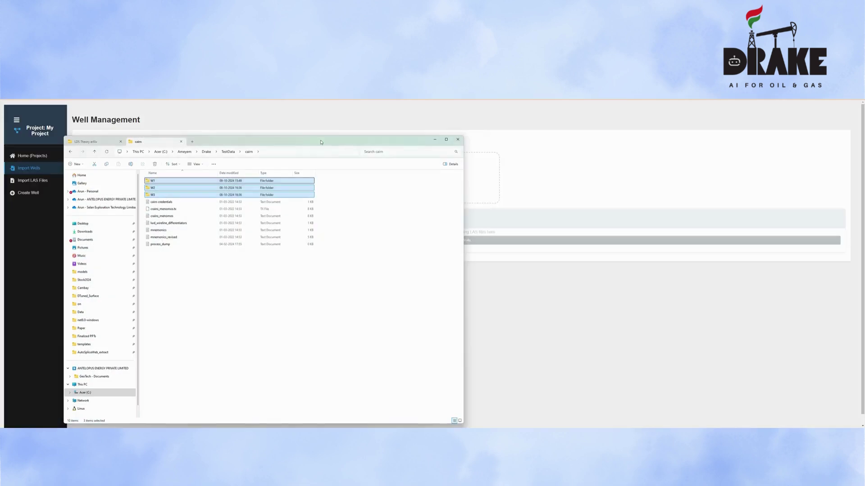
pyautogui.click(161, 300)
pyautogui.click(143, 190)
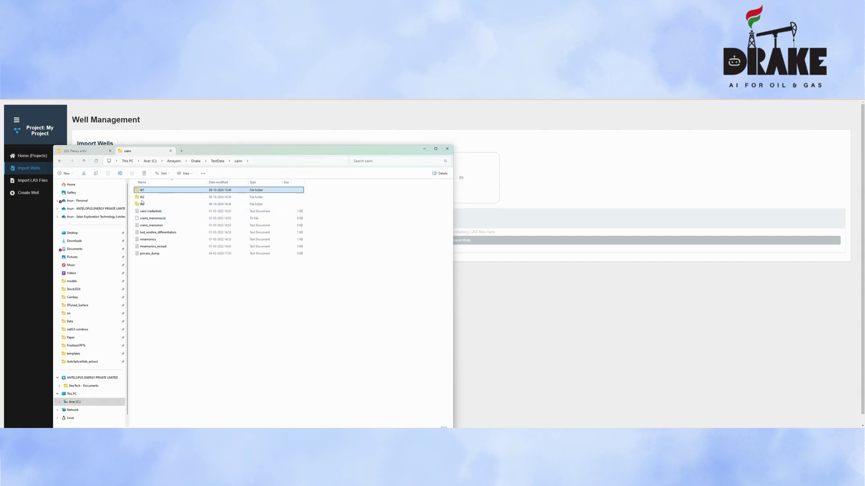
pyautogui.keyDown('shift'); pyautogui.click(142, 205); pyautogui.keyUp('shift')
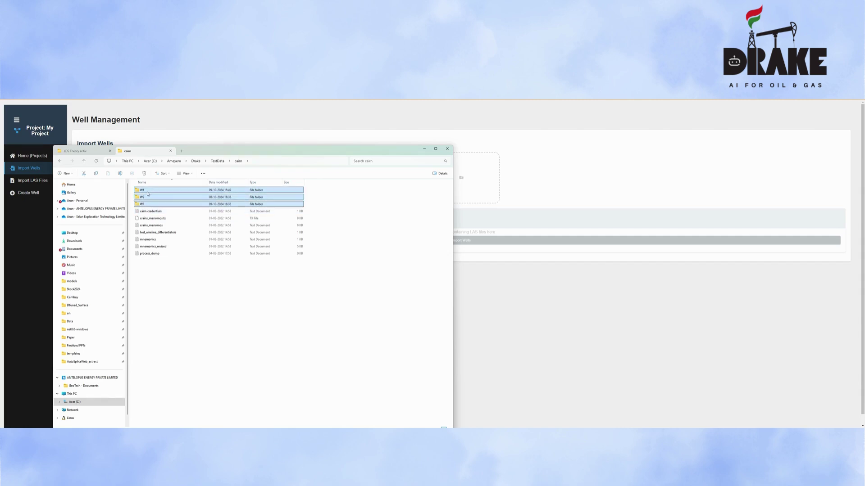
pyautogui.moveTo(148, 194); pyautogui.dragTo(475, 187)
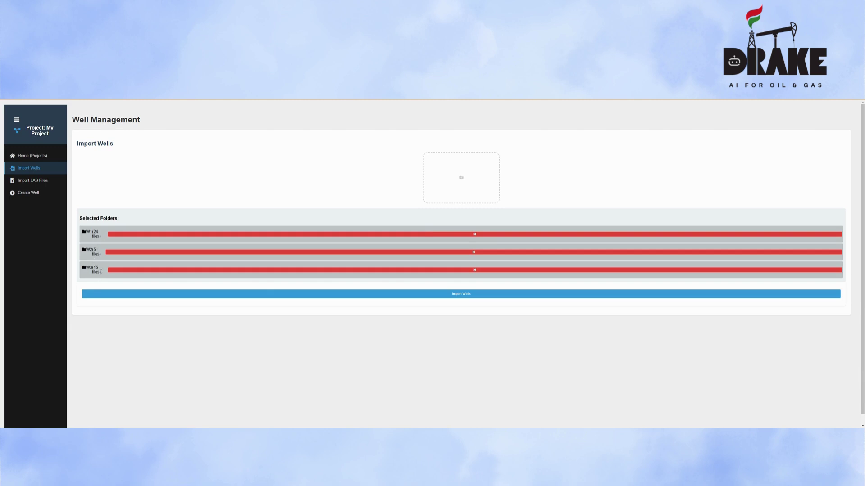
pyautogui.click(490, 296)
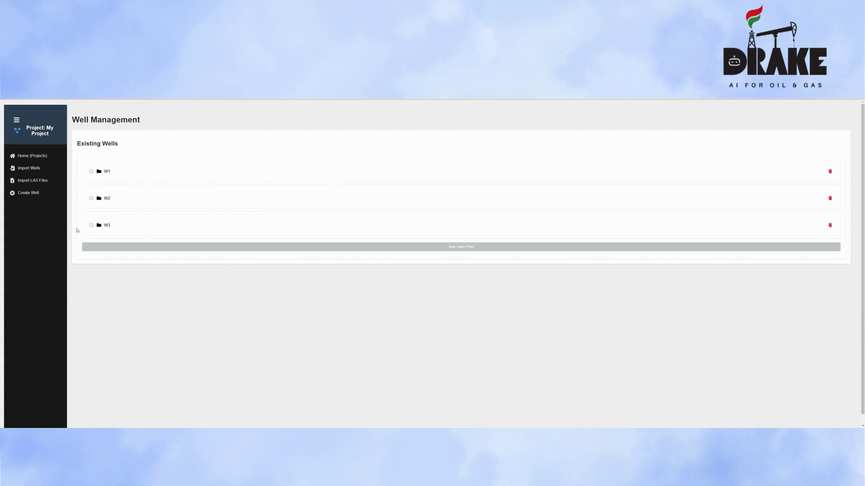
# Examine the LAS files listed under each of the existing wells W1, W2 and W3.
pyautogui.click(104, 171)
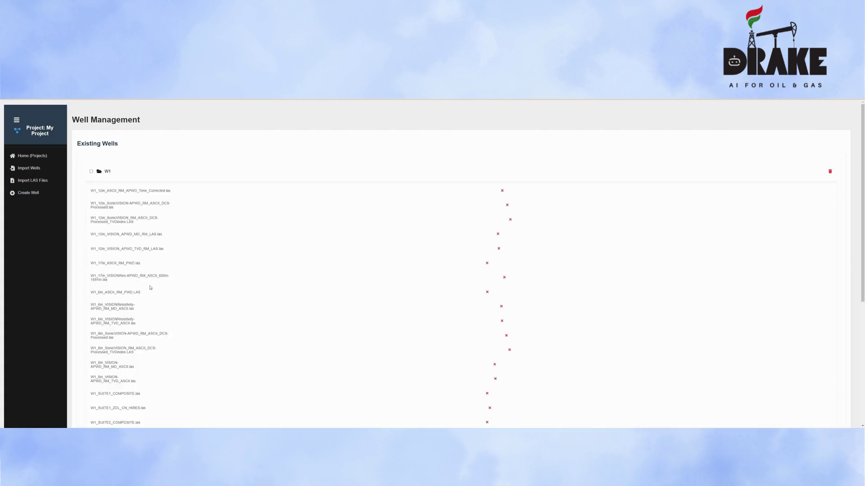
pyautogui.scroll(-5, 170, 304)
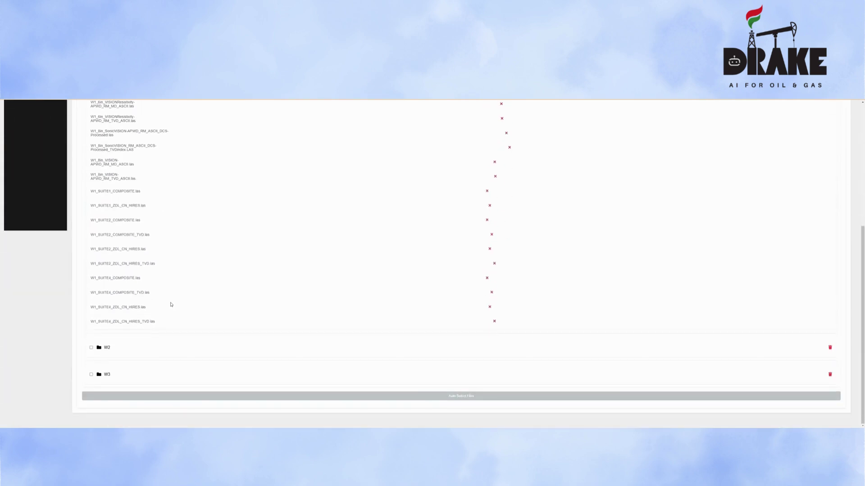
pyautogui.scroll(2, 172, 304)
pyautogui.scroll(3, 170, 304)
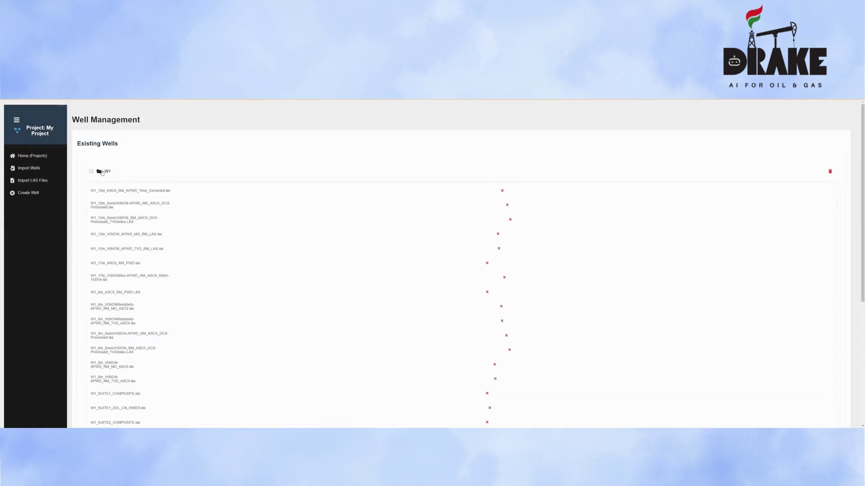
pyautogui.click(106, 172)
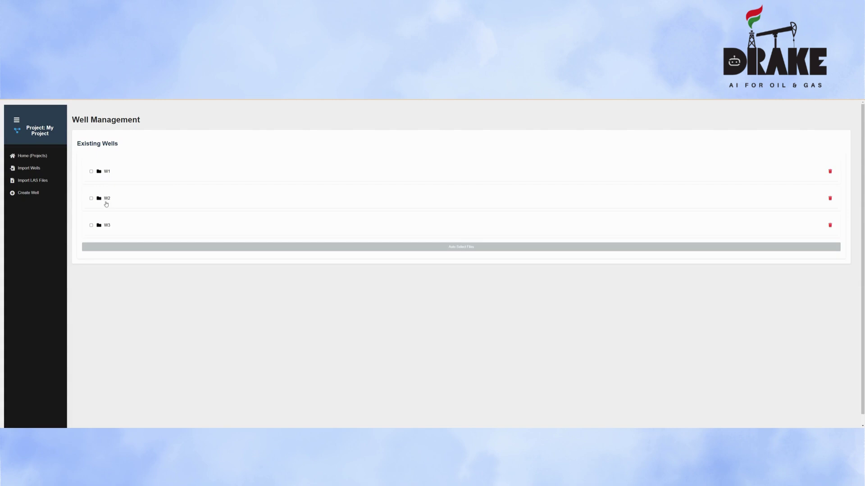
pyautogui.click(107, 199)
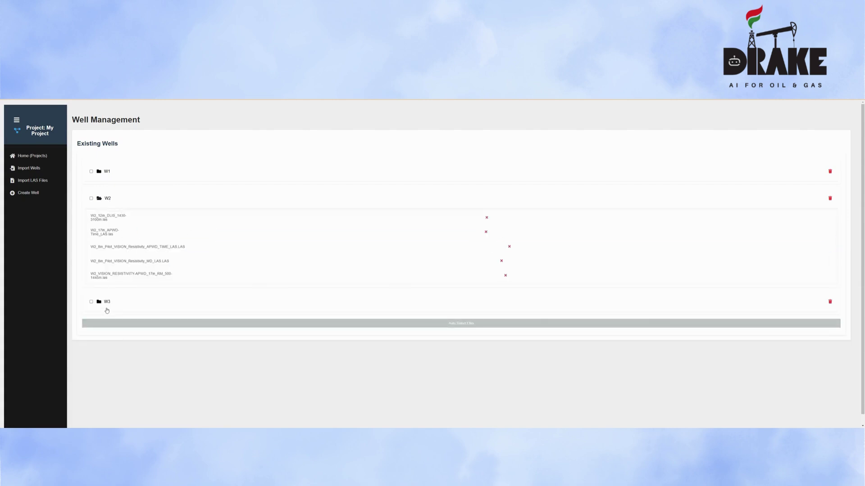
pyautogui.click(108, 201)
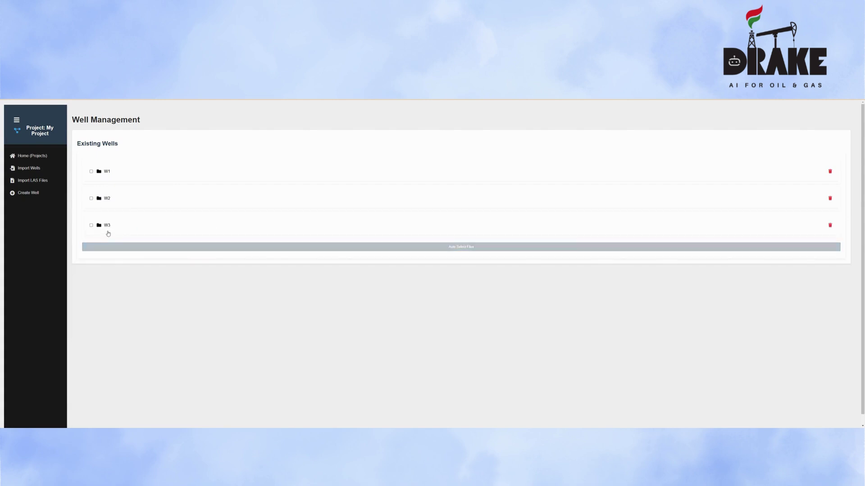
pyautogui.click(107, 226)
pyautogui.scroll(-2, 216, 324)
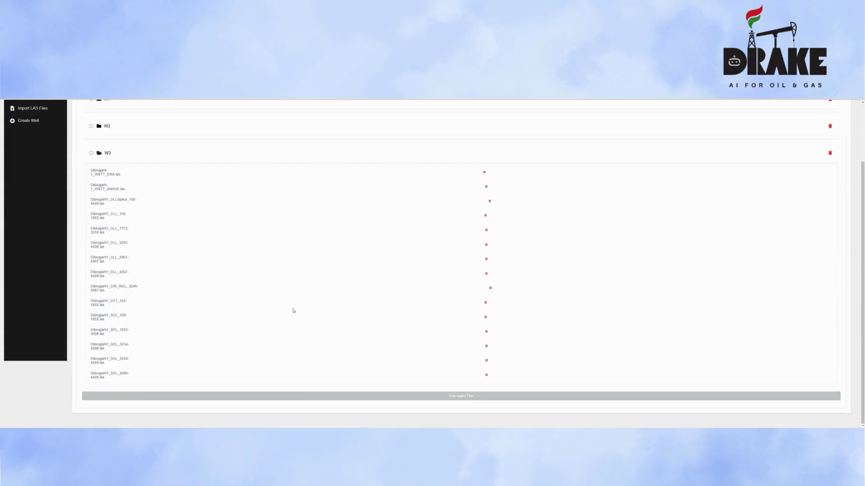
pyautogui.scroll(2, 290, 308)
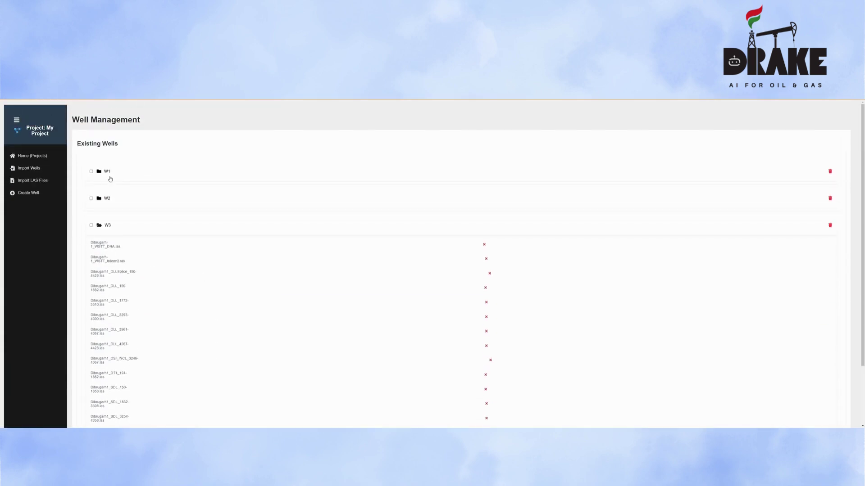
pyautogui.click(107, 225)
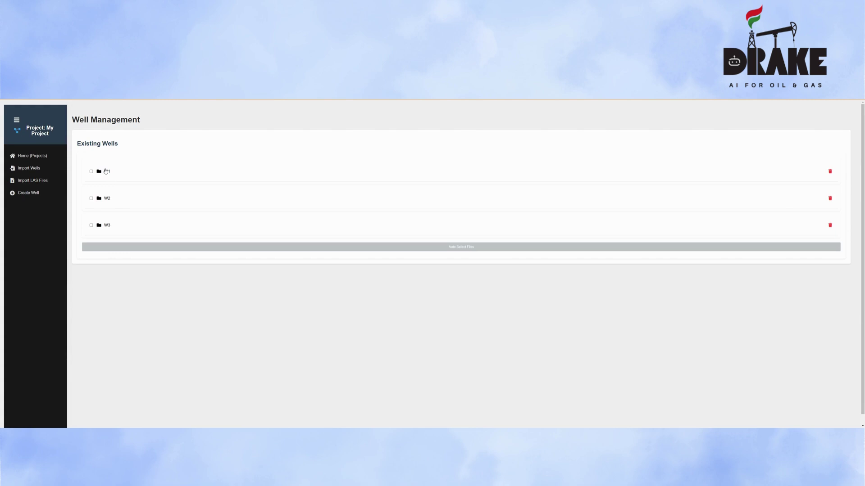
# Delete the file W1_17in_ASCII_RM_PWD.las from well W1 and review the well's remaining files.
pyautogui.click(107, 172)
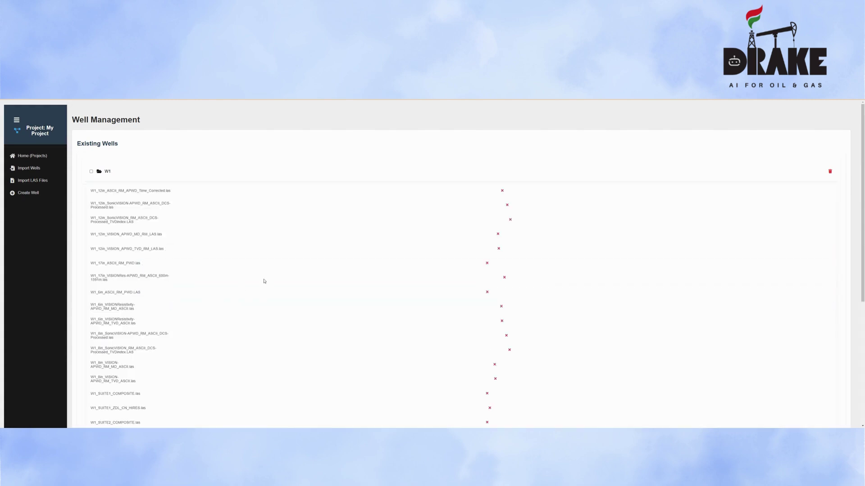
pyautogui.click(488, 264)
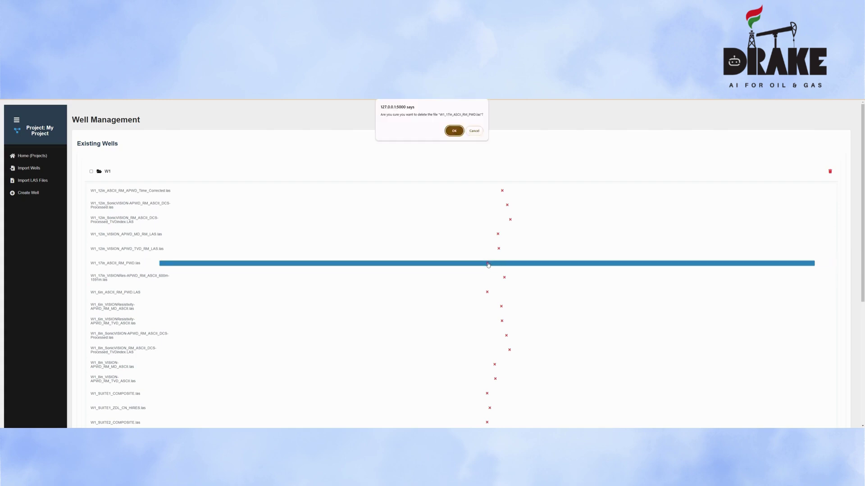
pyautogui.click(453, 131)
pyautogui.click(105, 174)
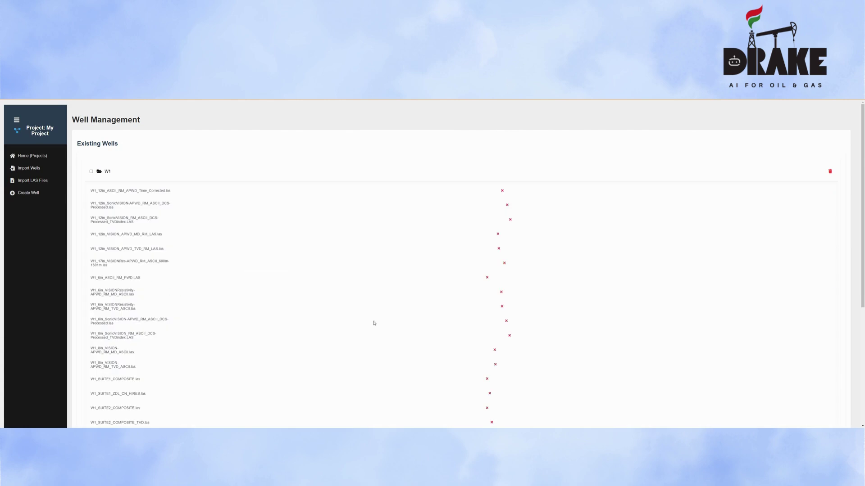
pyautogui.scroll(-4, 374, 323)
pyautogui.scroll(2, 329, 359)
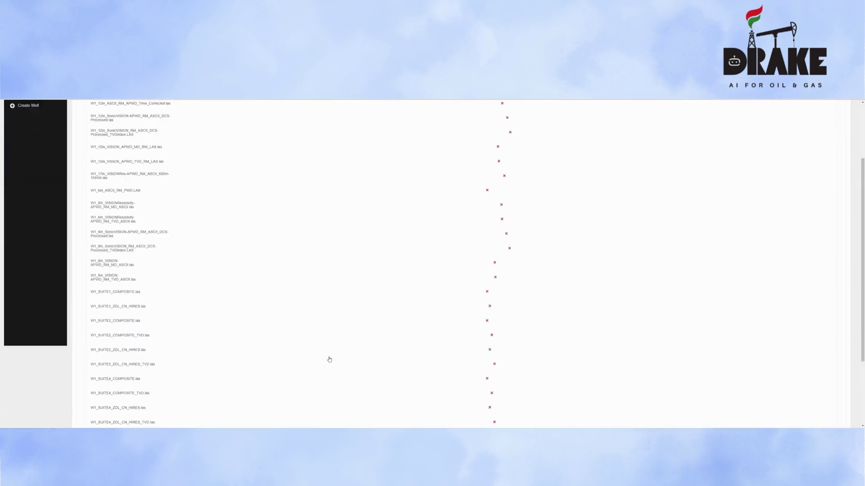
pyautogui.scroll(2, 329, 359)
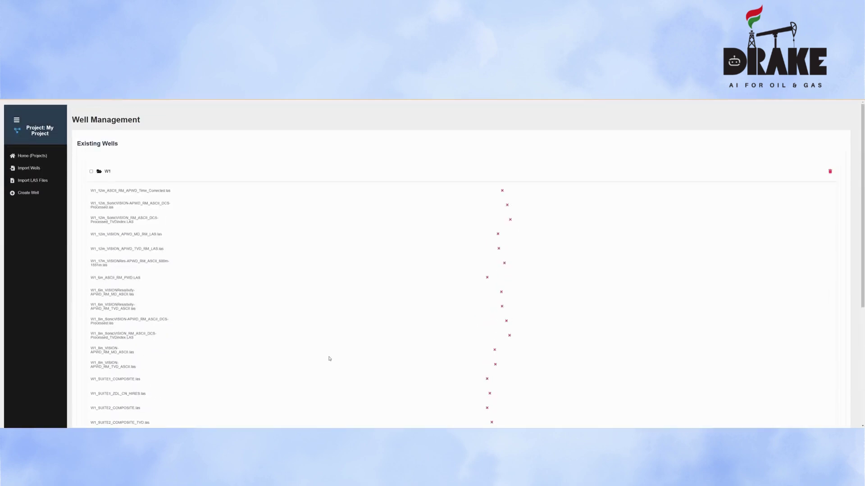
# Open the LAS file import form and choose W1 as the target well.
pyautogui.click(28, 182)
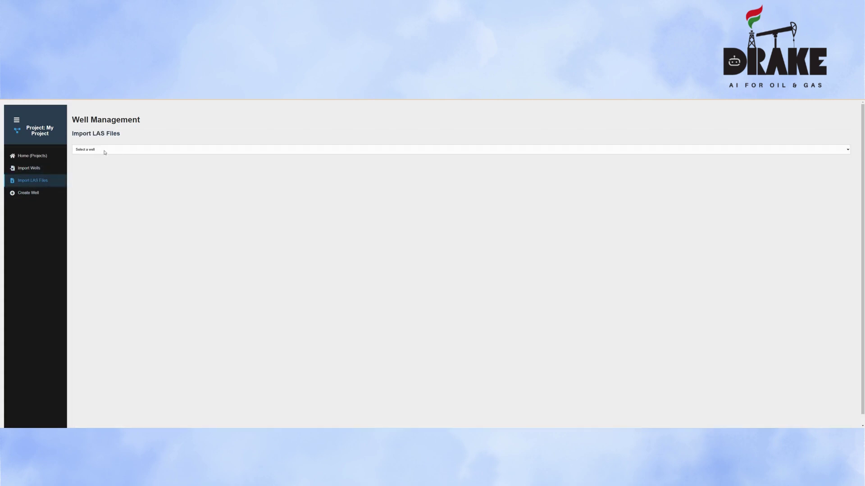
pyautogui.click(847, 149)
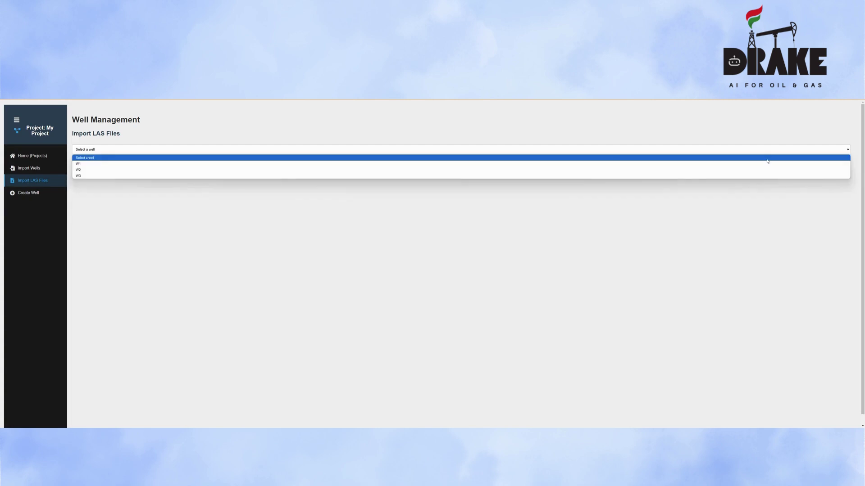
pyautogui.click(78, 165)
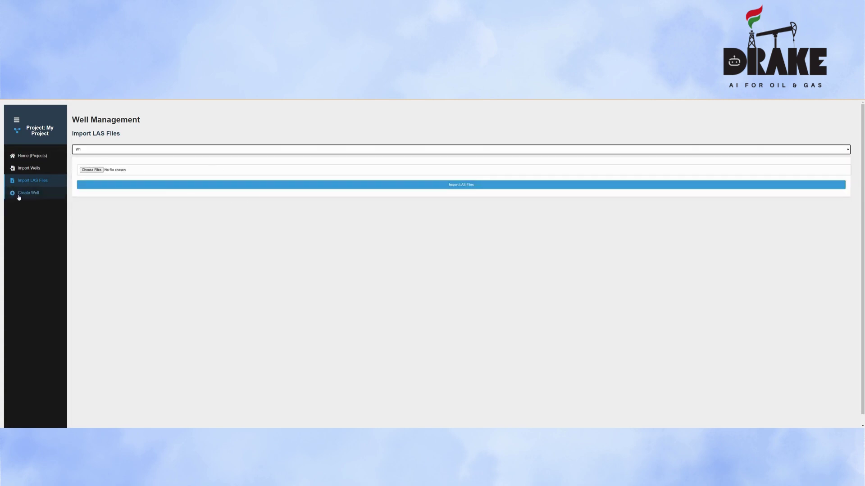
# Return to the project list, reopen My_Project and look through the files of well W1.
pyautogui.click(38, 161)
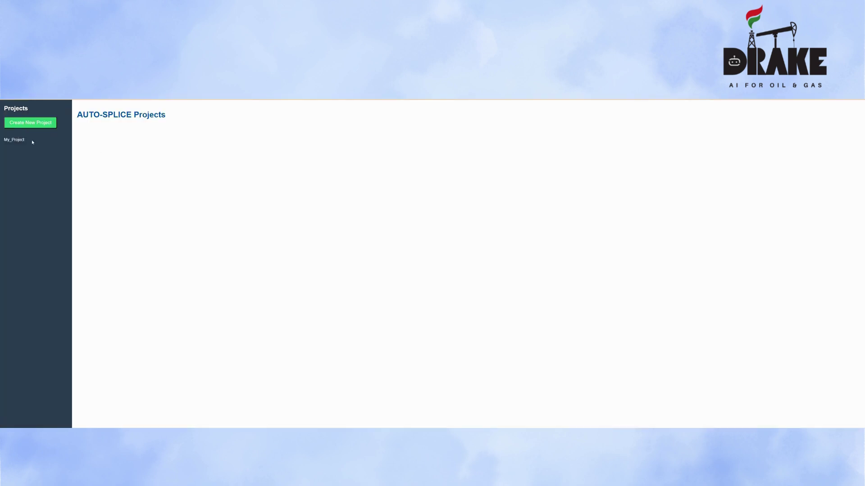
pyautogui.click(15, 143)
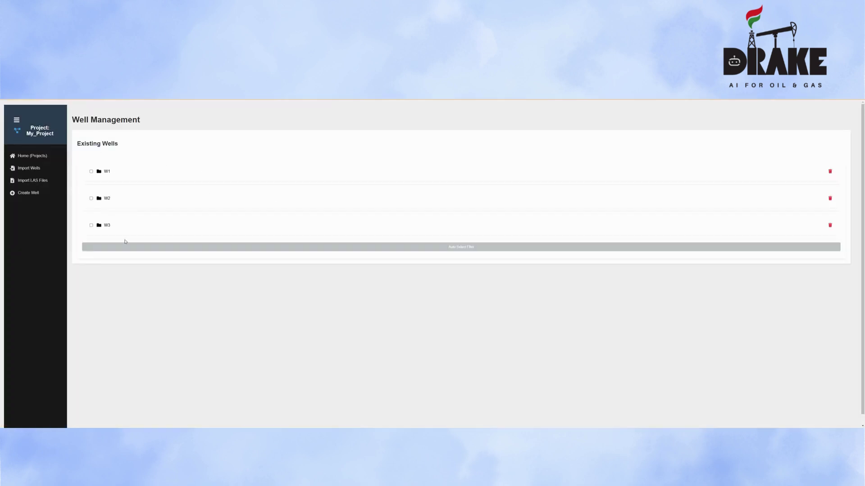
pyautogui.click(106, 172)
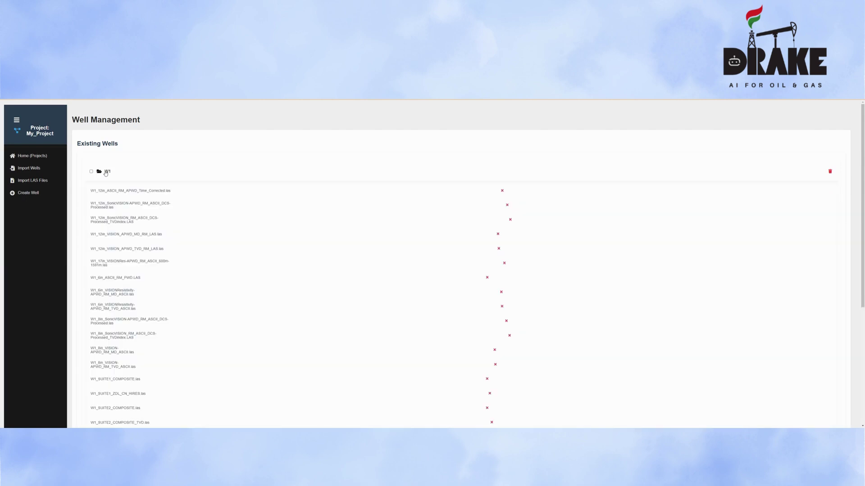
pyautogui.click(107, 172)
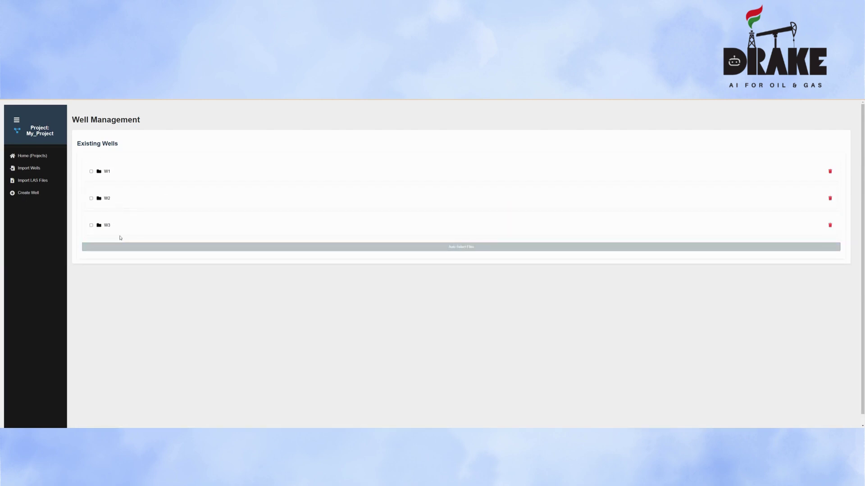
# Run automatic file selection on wells W1, W2 and W3 and review which LAS files are chosen.
pyautogui.click(91, 171)
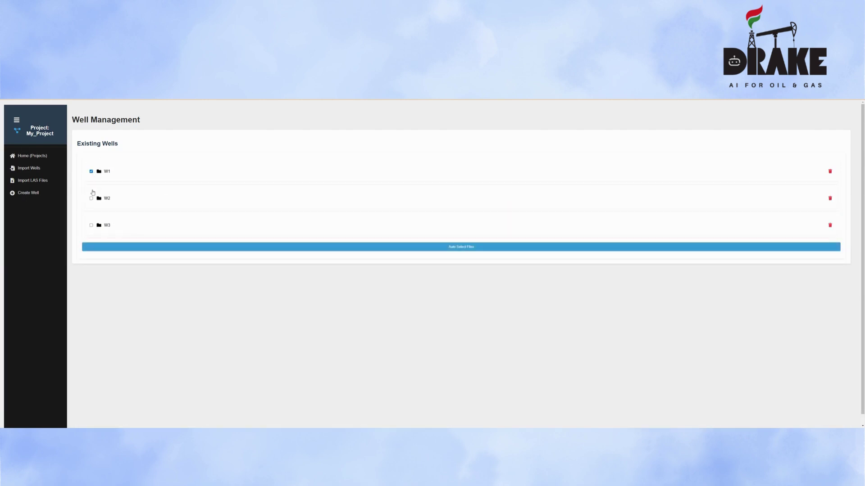
pyautogui.click(91, 199)
pyautogui.click(92, 226)
pyautogui.click(457, 249)
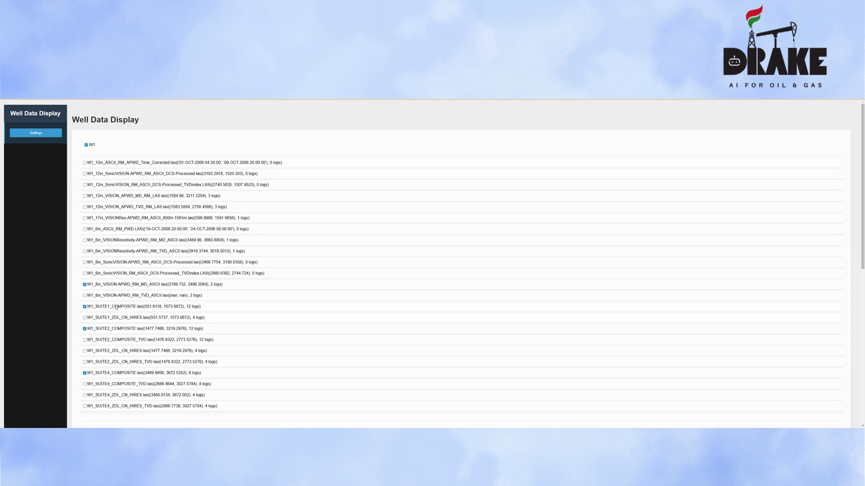
pyautogui.scroll(-3, 123, 381)
pyautogui.scroll(3, 124, 381)
pyautogui.scroll(-2, 167, 333)
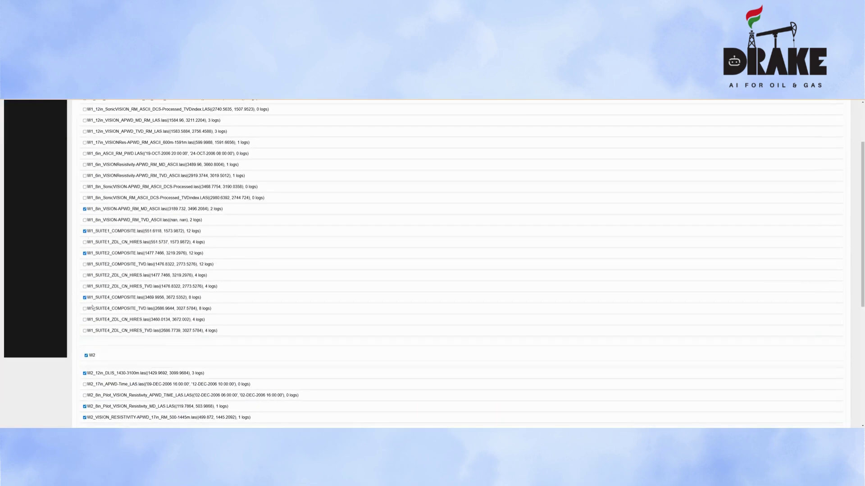
# Review the automatically selected LAS files of wells W1, W2 and W3 and run Autosplice on them.
pyautogui.scroll(-3, 98, 306)
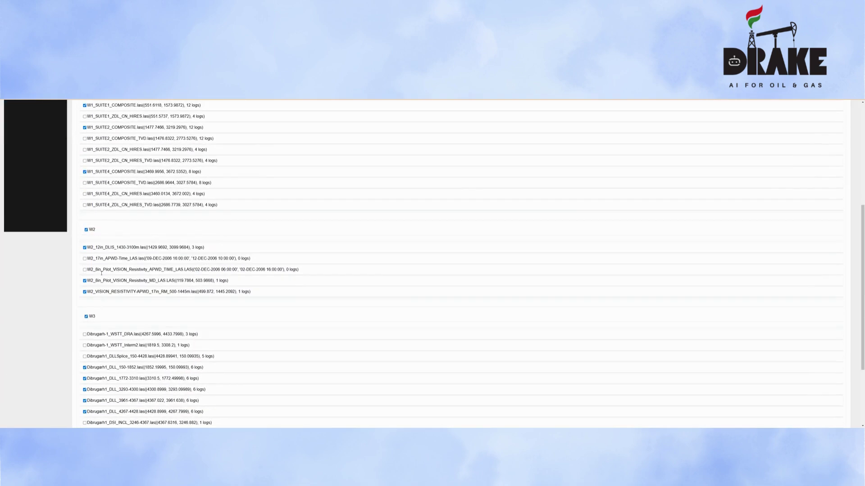
pyautogui.scroll(-3, 106, 314)
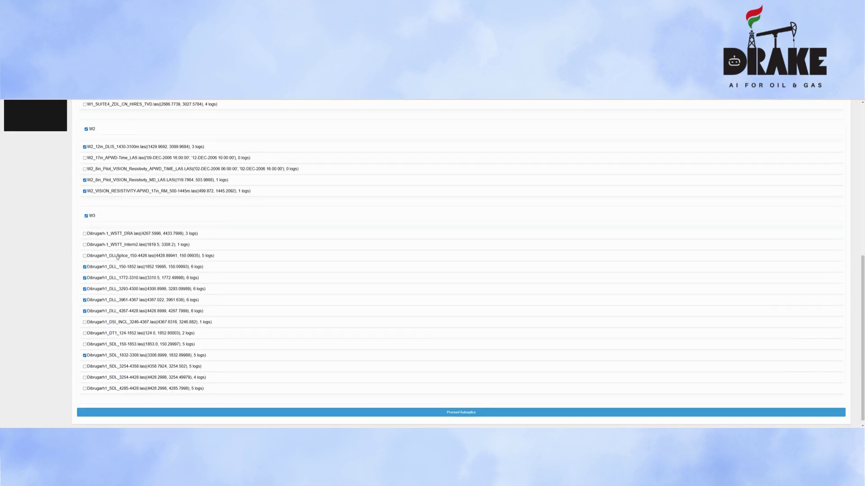
pyautogui.scroll(-1, 104, 354)
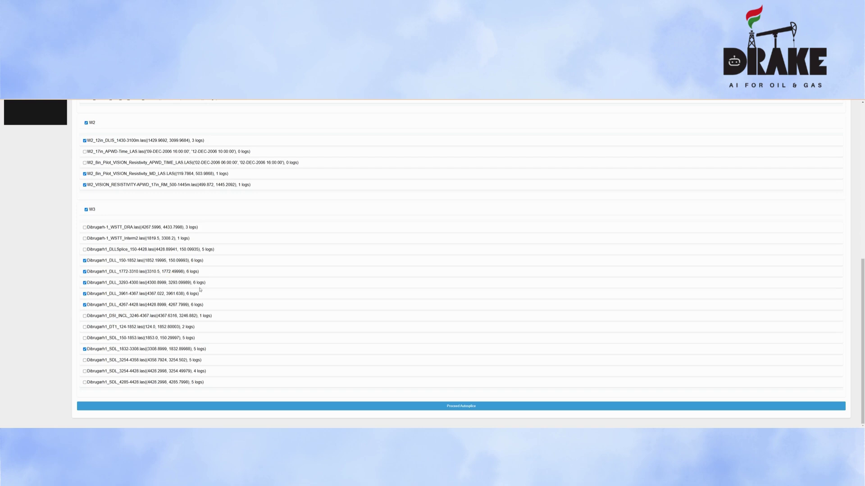
pyautogui.scroll(15, 359, 296)
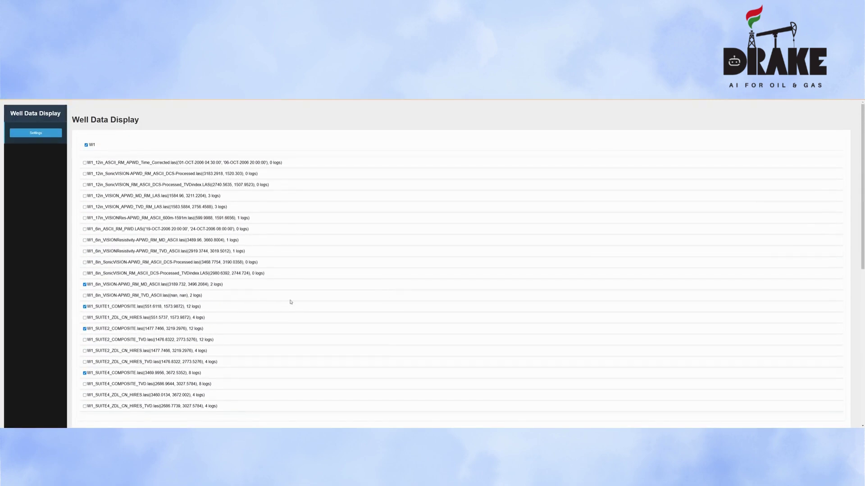
pyautogui.scroll(-15, 297, 303)
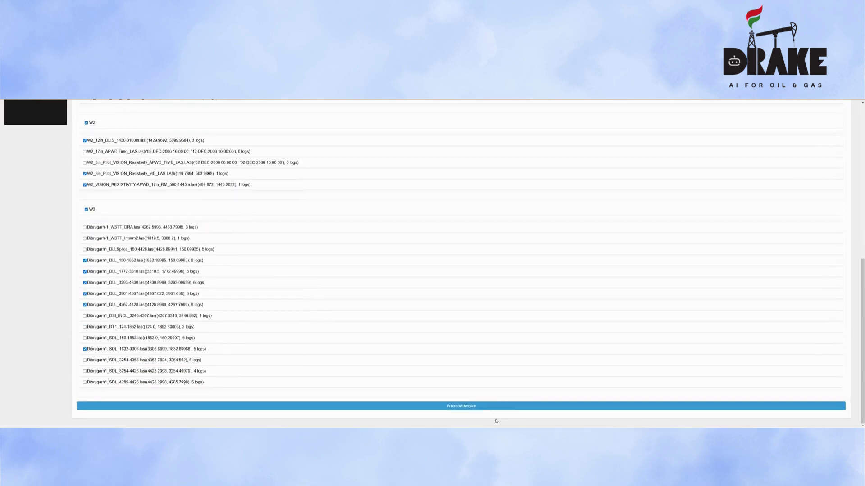
pyautogui.click(471, 409)
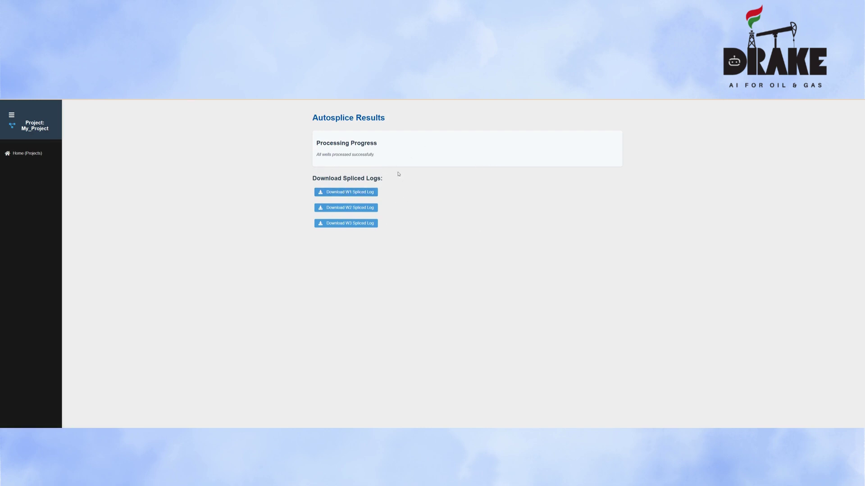
# Download the spliced log of well W1 and open W1_spliced.las in the text editor, viewing its header.
pyautogui.click(354, 195)
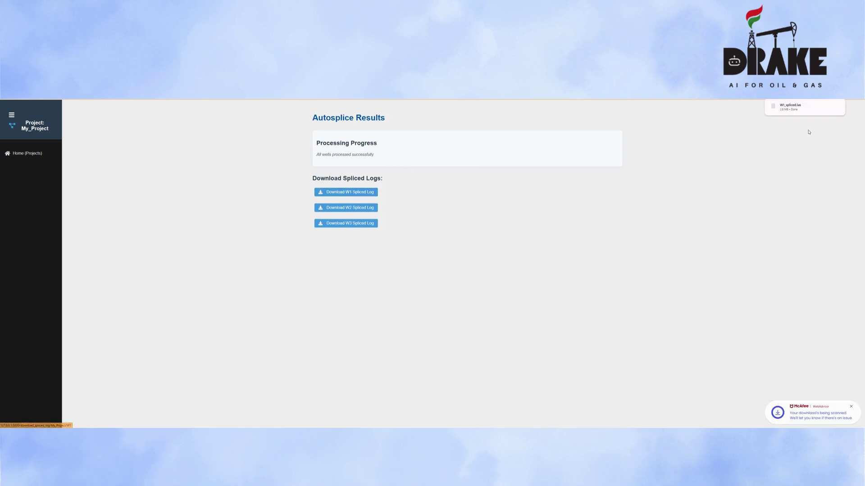
pyautogui.click(795, 108)
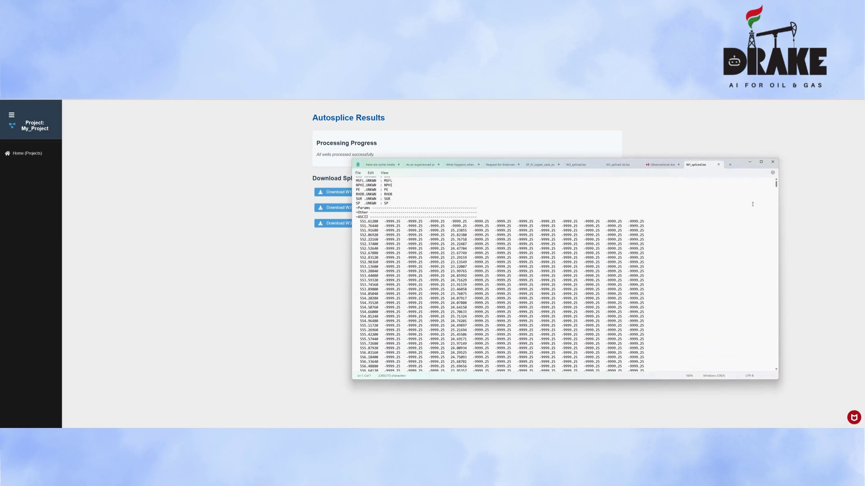
pyautogui.moveTo(776, 183); pyautogui.dragTo(774, 163)
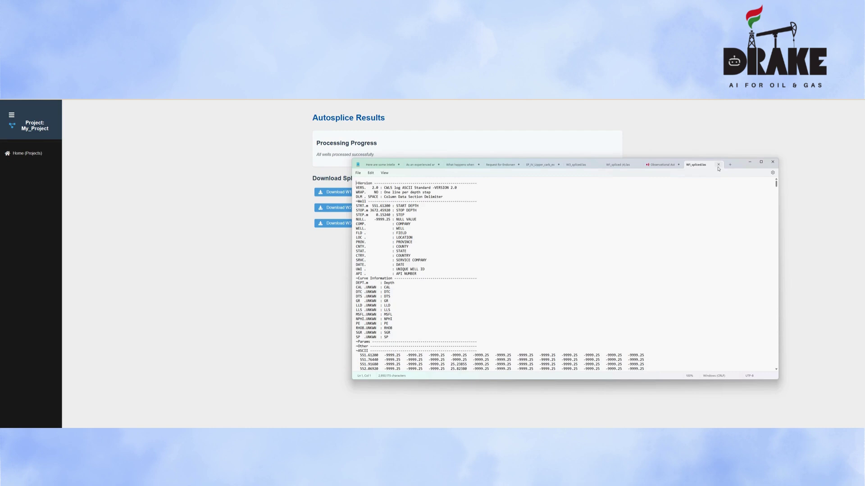
# Examine the curve list and depth data in W1_spliced.las, close the file and minimize the text editor.
pyautogui.moveTo(355, 287); pyautogui.dragTo(400, 339)
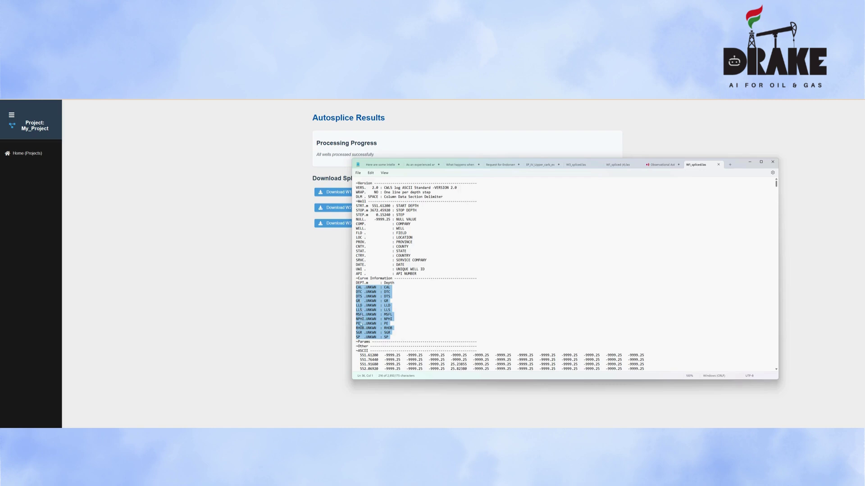
pyautogui.scroll(-4, 363, 324)
pyautogui.scroll(-8, 362, 323)
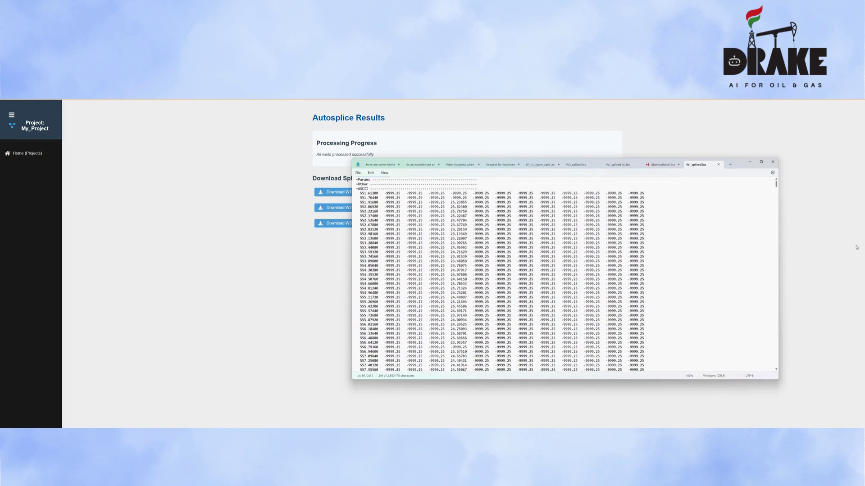
pyautogui.moveTo(777, 185); pyautogui.dragTo(776, 183)
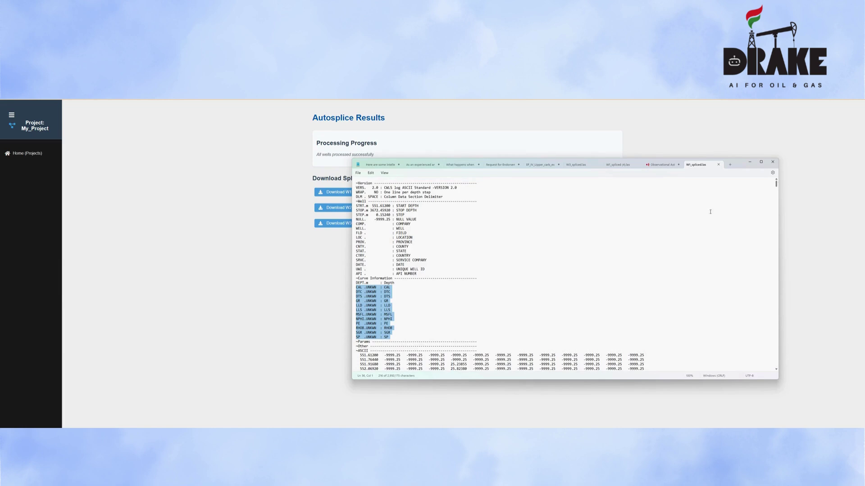
pyautogui.click(719, 165)
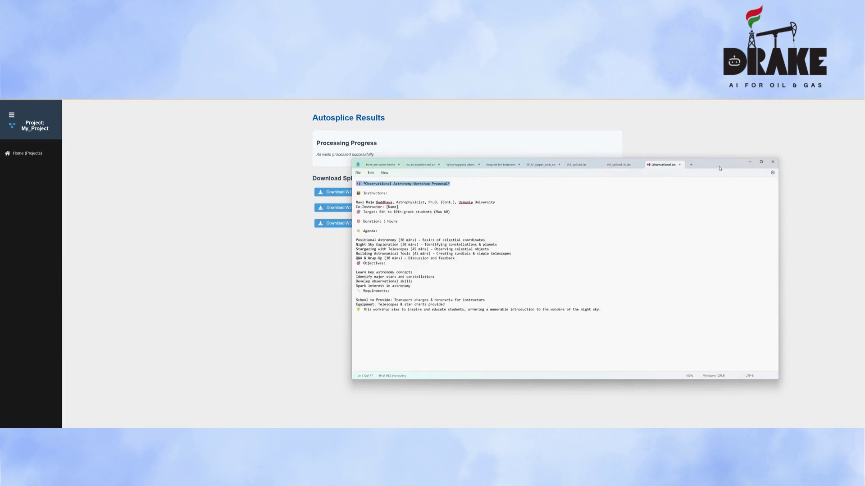
pyautogui.click(749, 163)
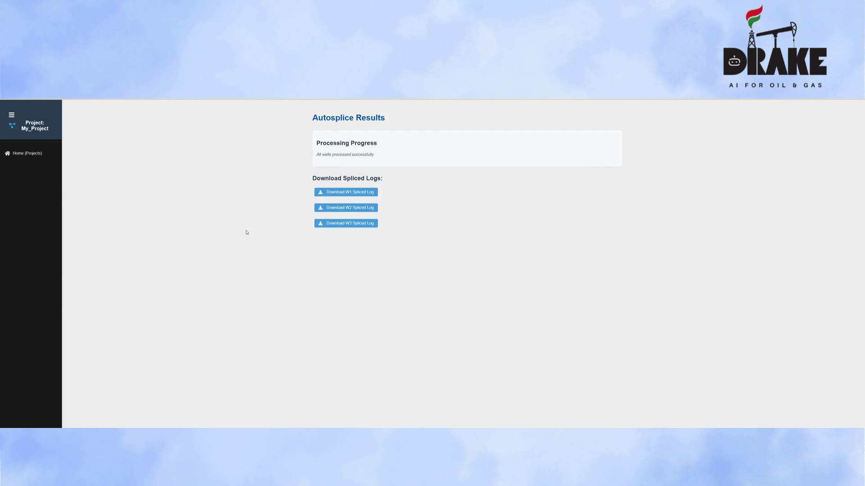
# Return to the project list and reopen My_Project to view its wells and spliced log downloads.
pyautogui.click(32, 154)
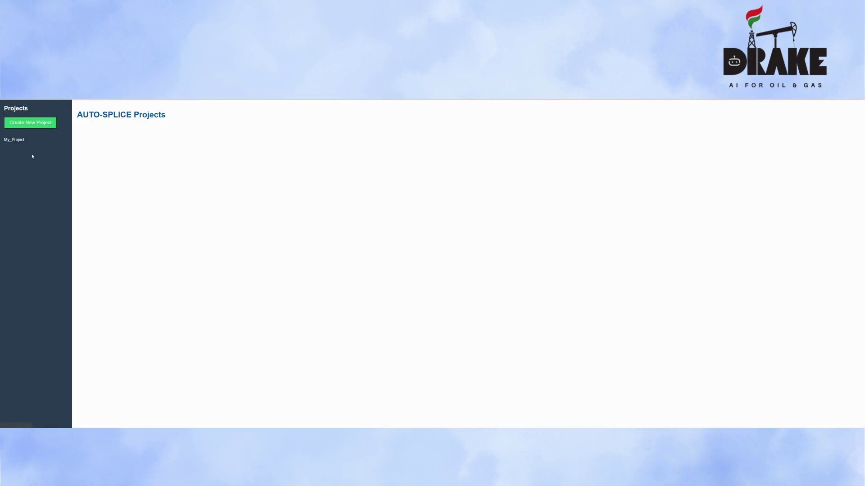
pyautogui.click(18, 140)
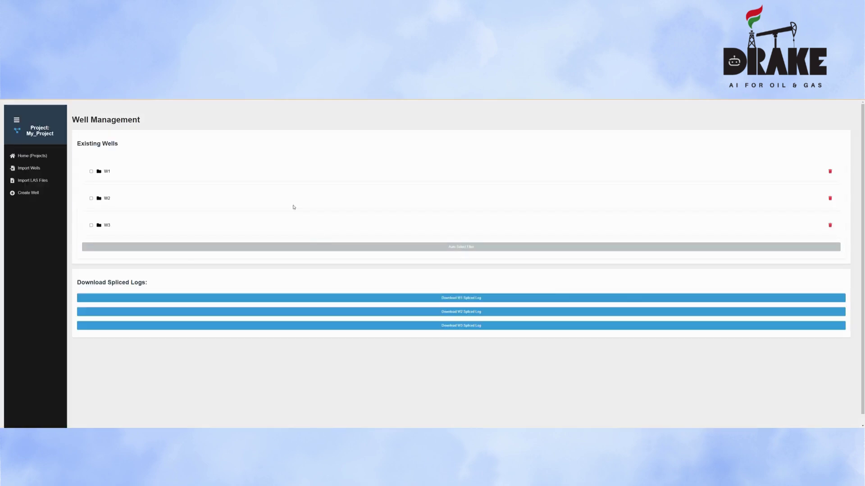